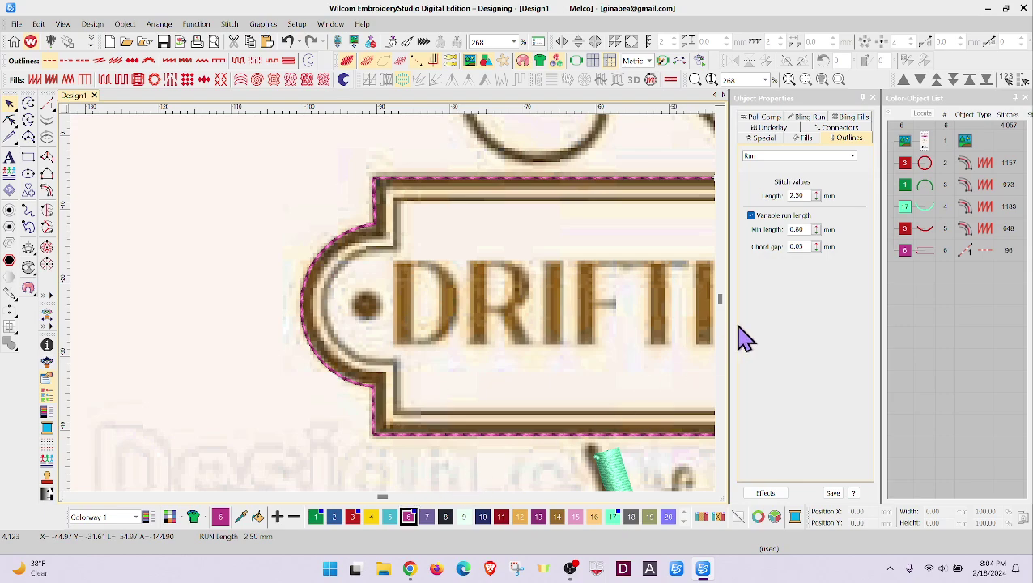
View the whole design and select object 6, the 2.50 mm run outline of the banner.
scroll(396, 313, "down", 5)
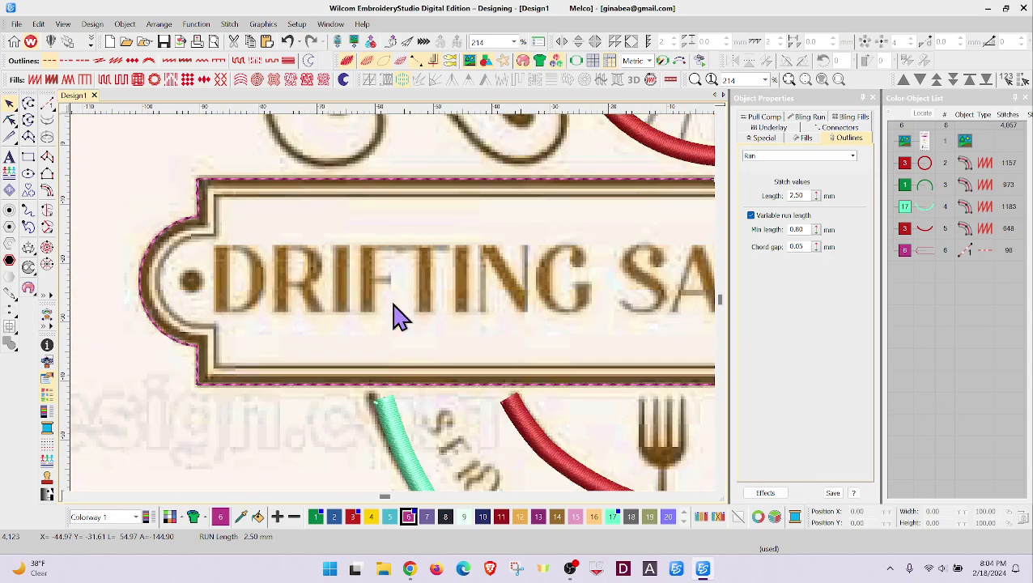
scroll(397, 313, "up", 2)
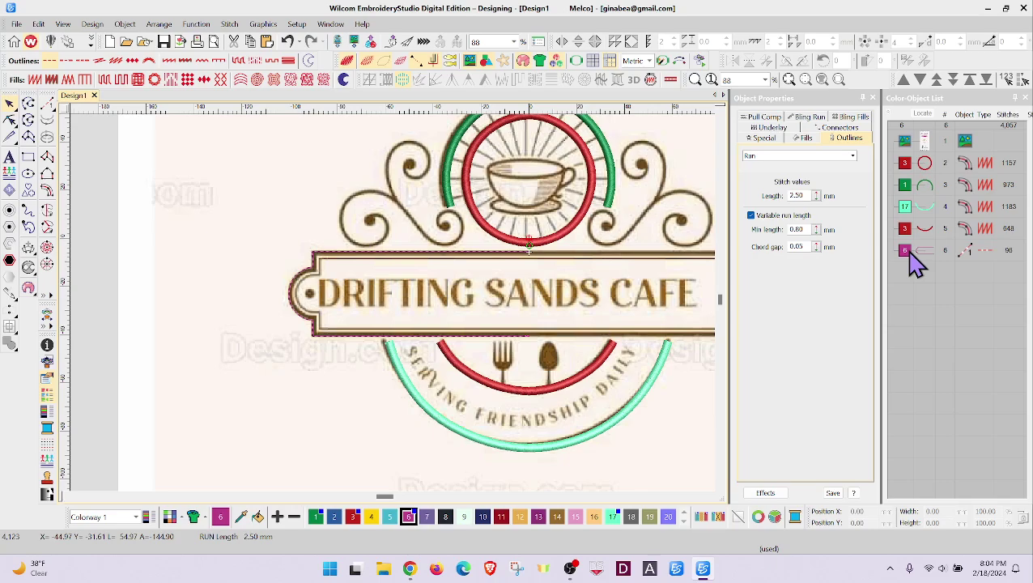
left_click(912, 254)
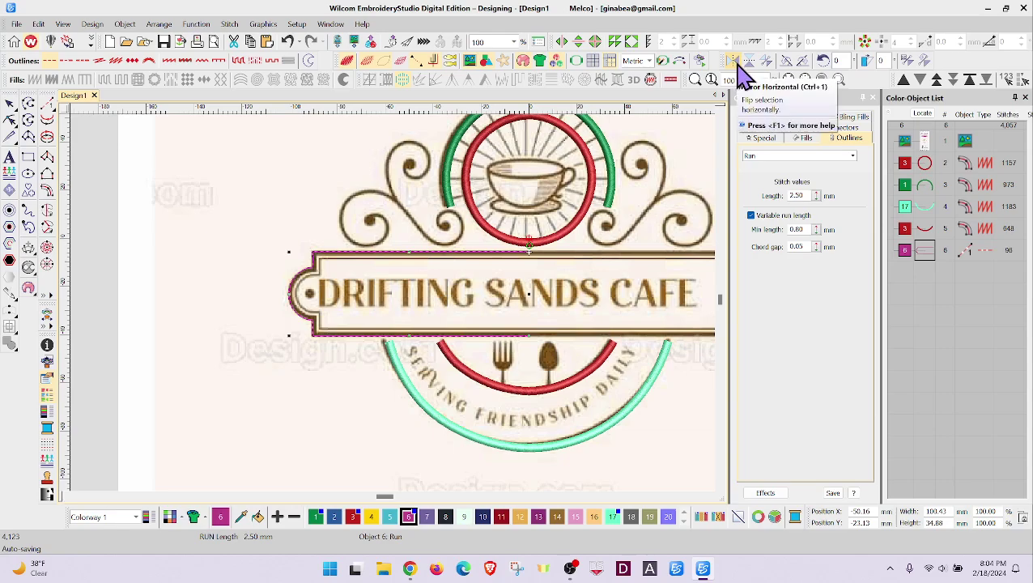
Mirror the half frame horizontally about the design centre and merge the overlapping halves.
left_click(561, 42)
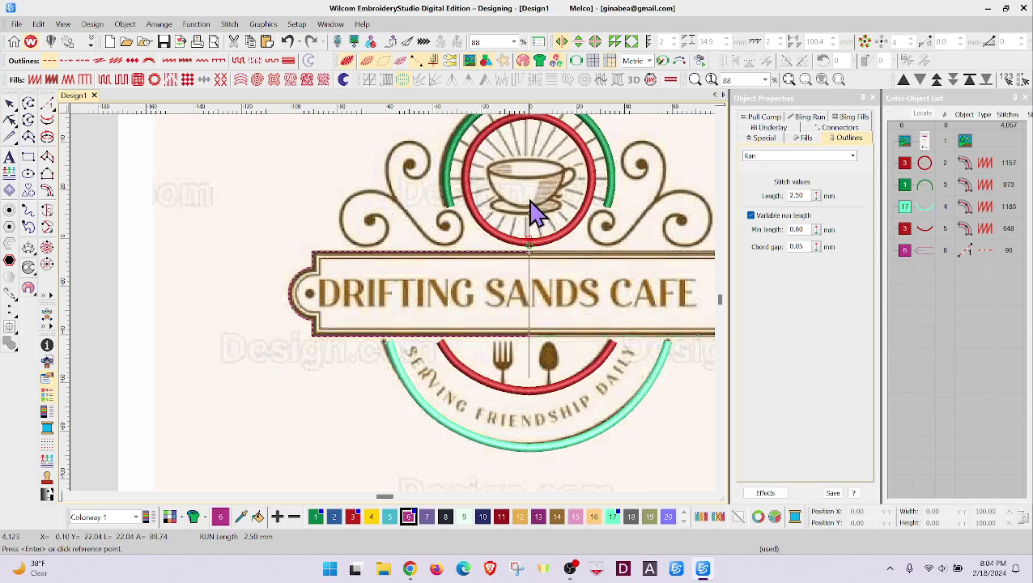
left_click(530, 202)
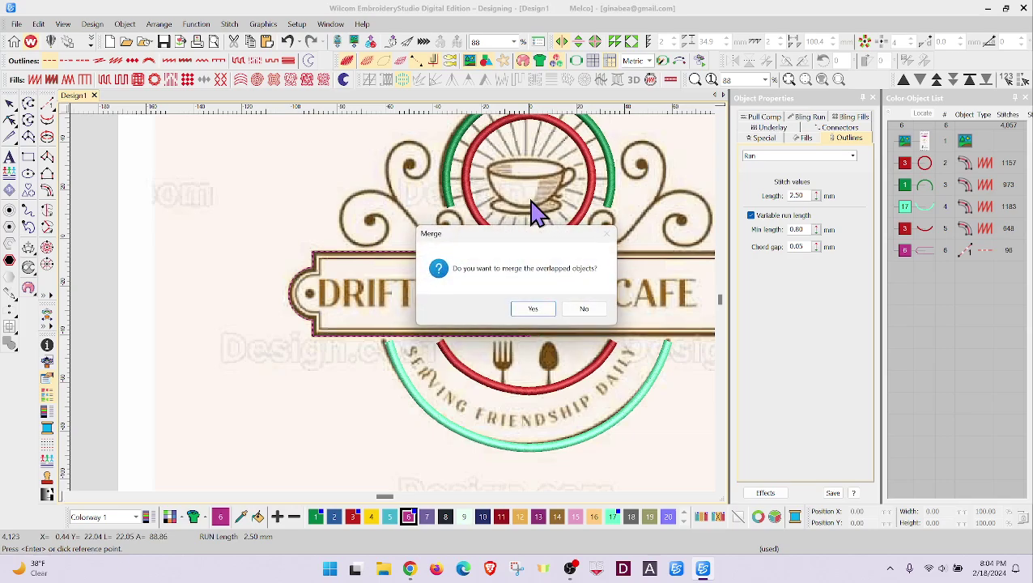
left_click(539, 314)
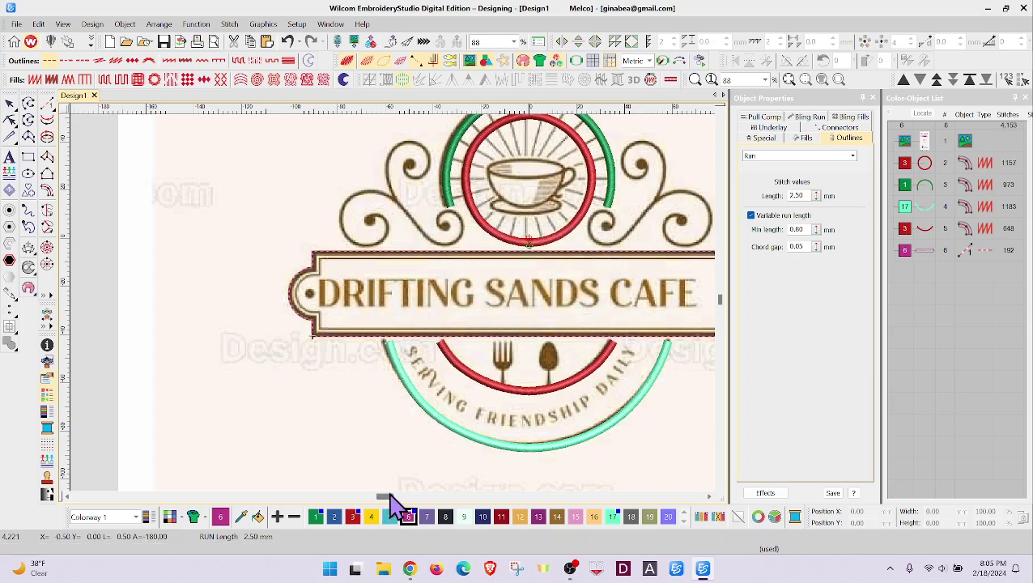
Select the combined banner frame and set its X position to 0.00.
left_click_drag(389, 495, 395, 495)
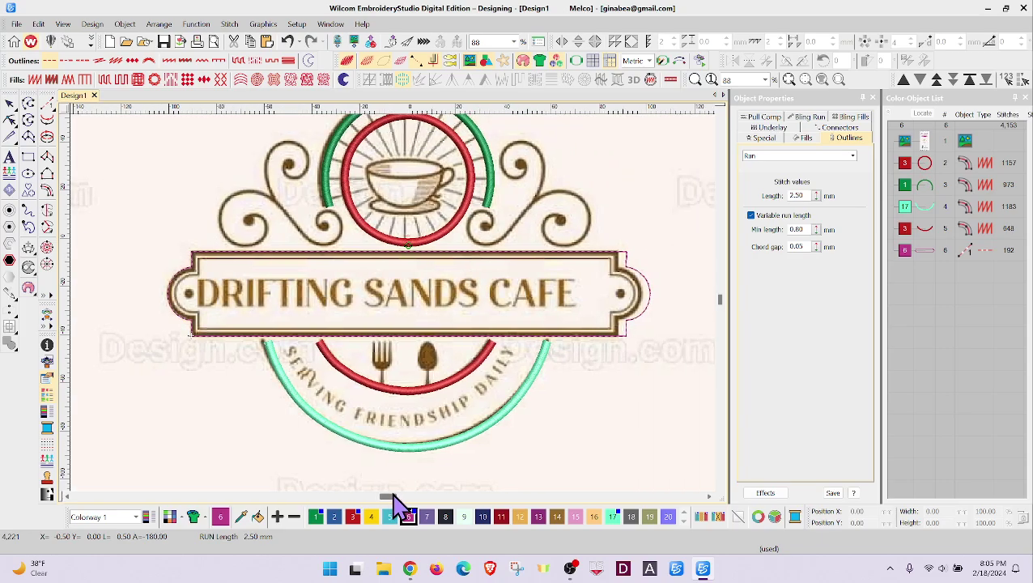
left_click(924, 252)
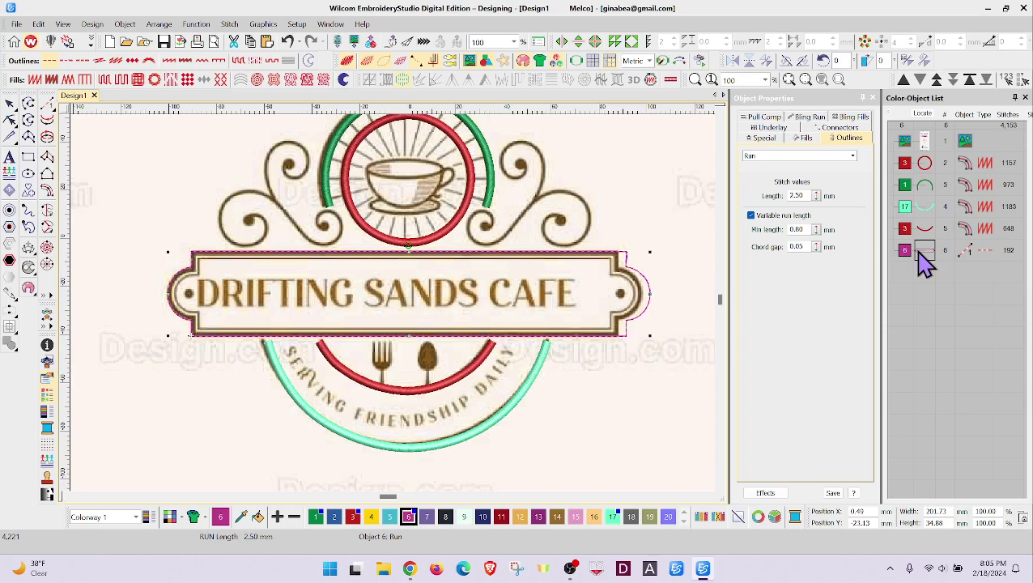
left_click(862, 511)
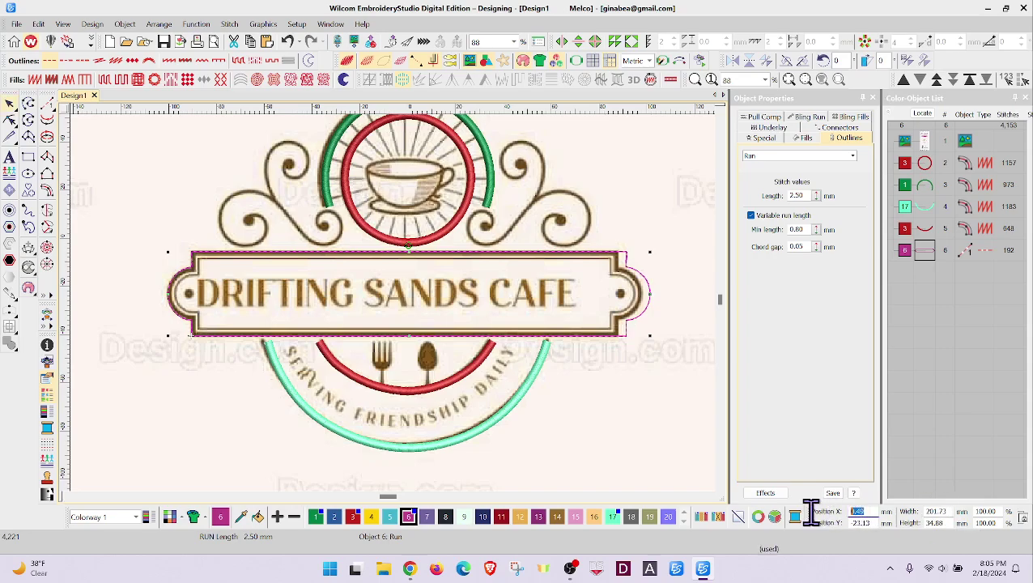
type("0")
key("Return")
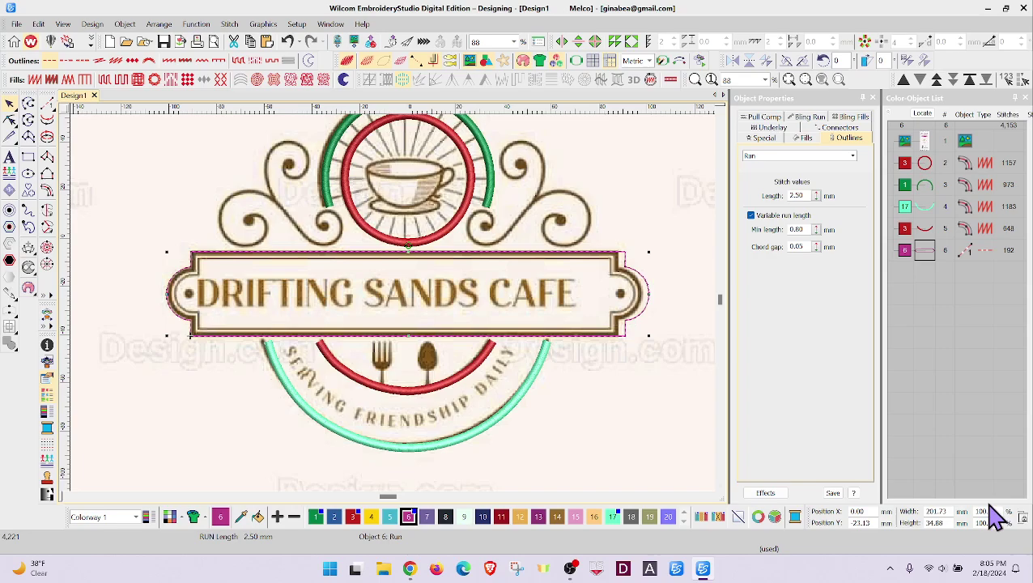
Resize the frame's width, trying 200, 180 and 190 mm before settling on 200 mm.
double_click(941, 511)
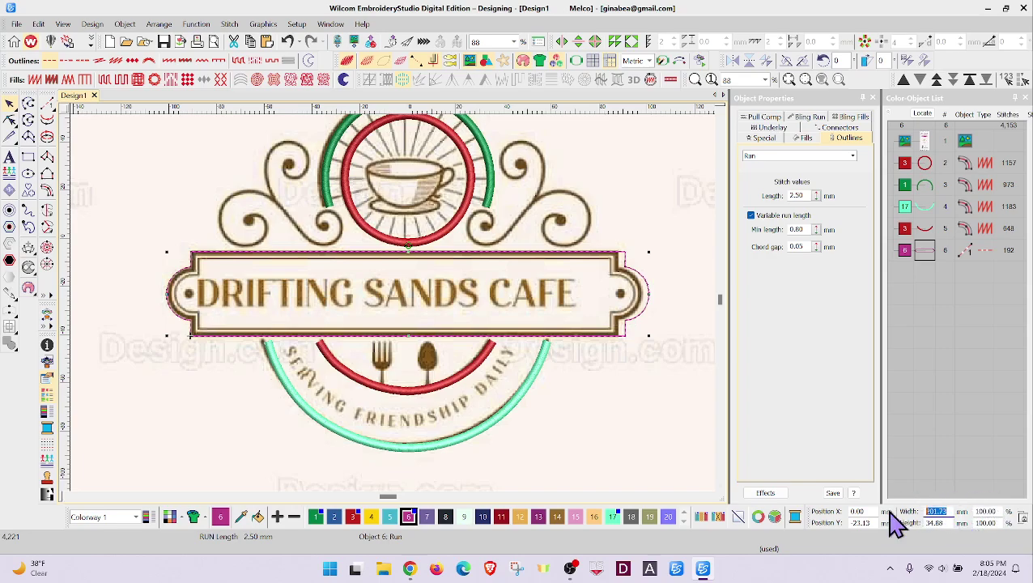
type("200")
key("Return")
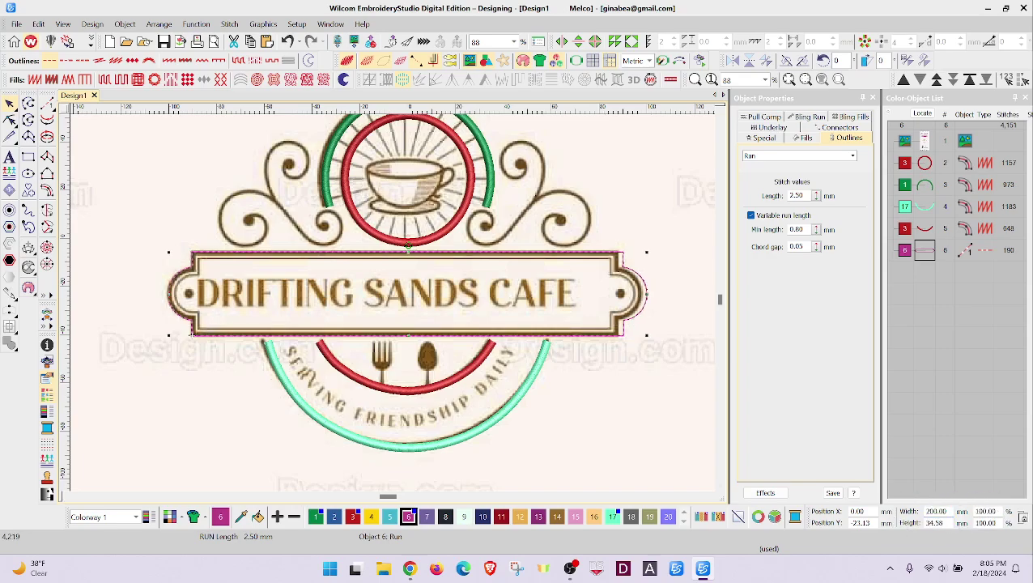
double_click(944, 511)
type("180")
key("Return")
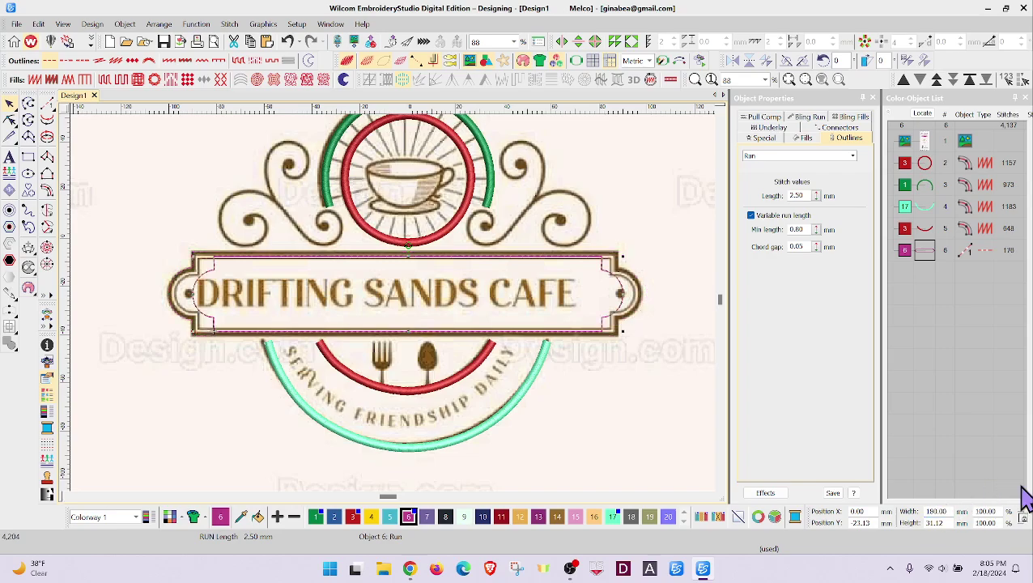
double_click(944, 510)
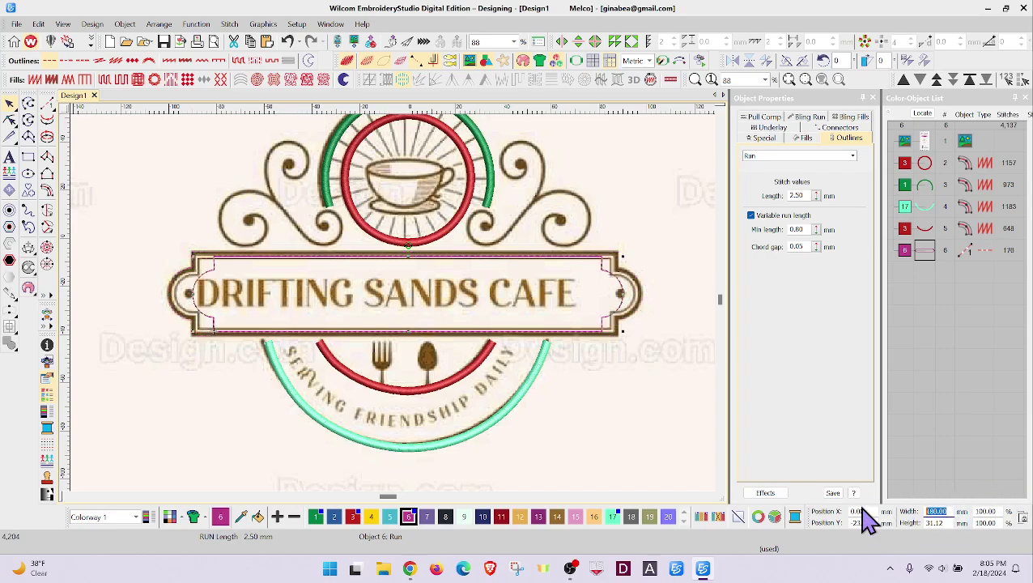
type("19")
key("Return")
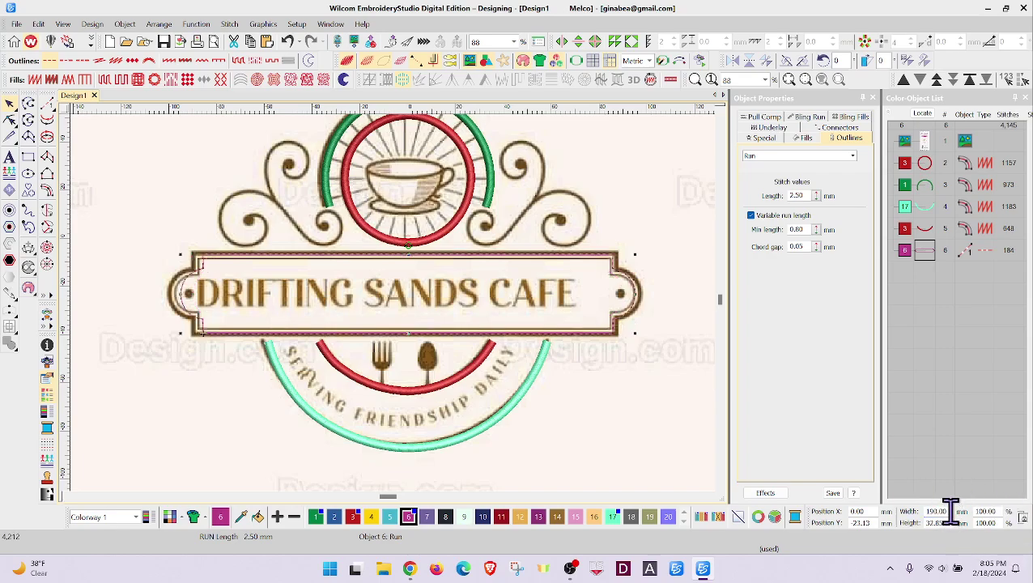
left_click_drag(949, 510, 899, 518)
type("20")
key("Return")
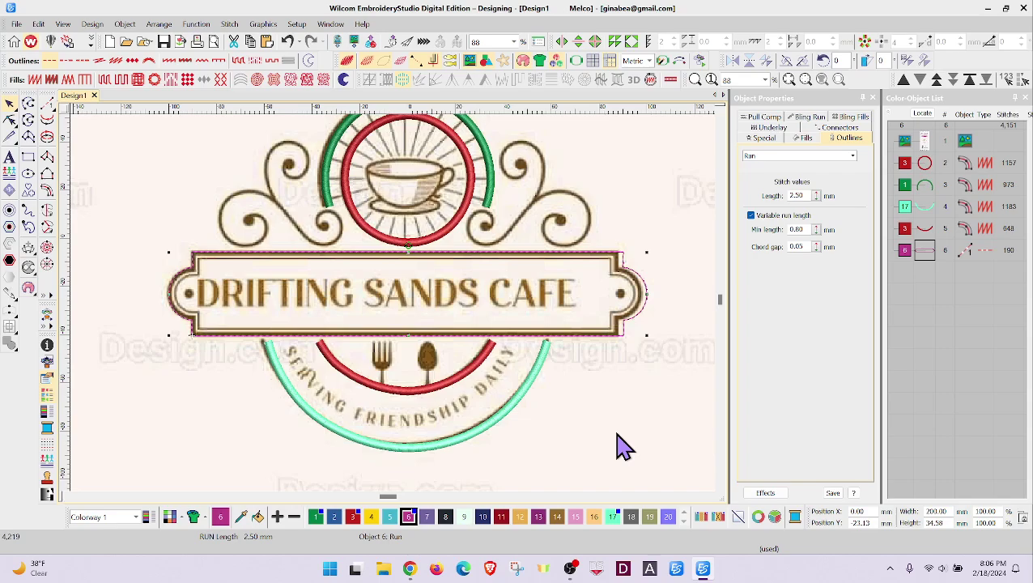
Convert the selected banner frame from a run outline to a satin outline.
left_click(929, 253)
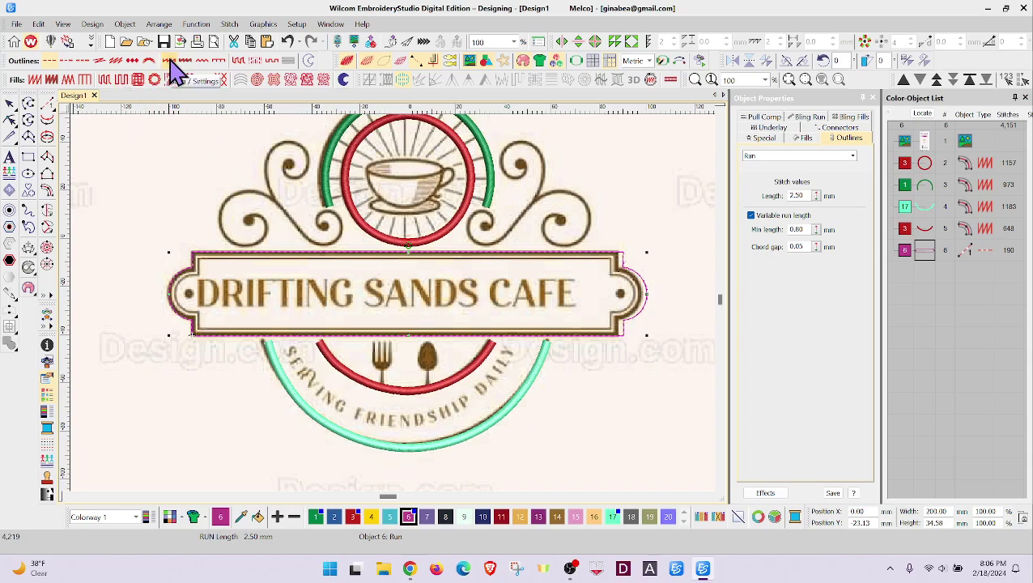
left_click(173, 68)
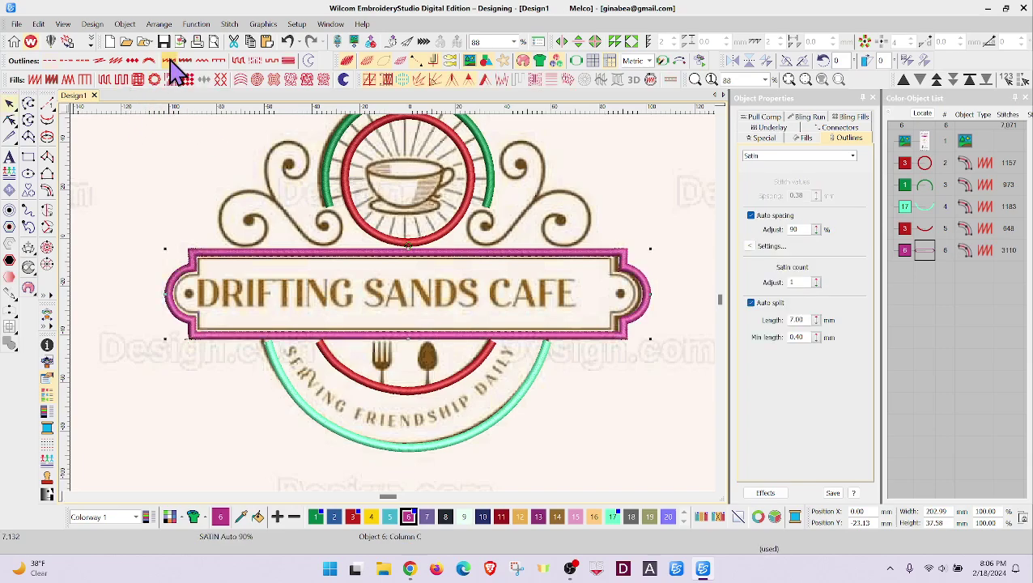
Add outline and Sculpture Run offset lines to the frame with cleared spacing, then deselect.
left_click(10, 227)
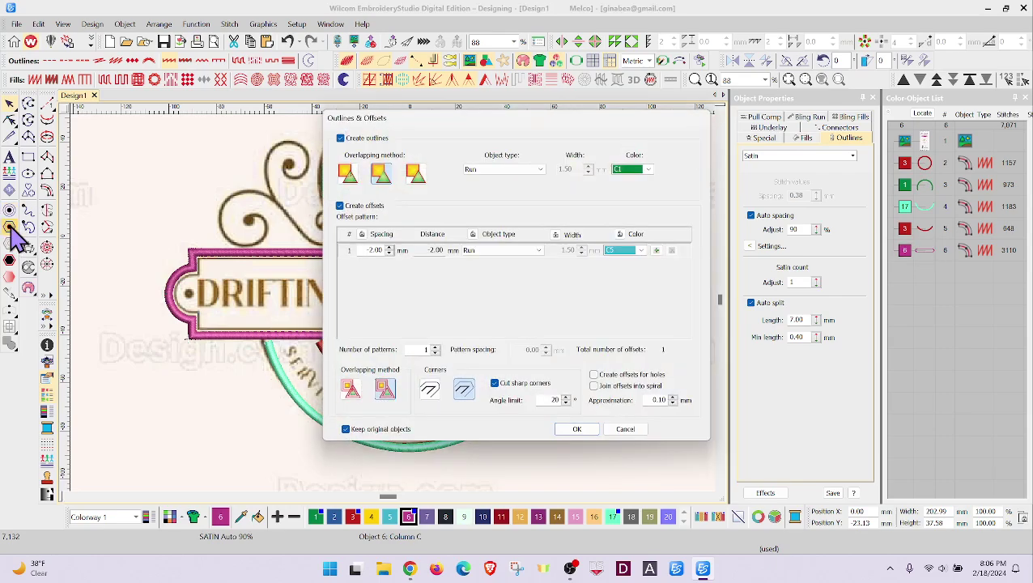
left_click(544, 261)
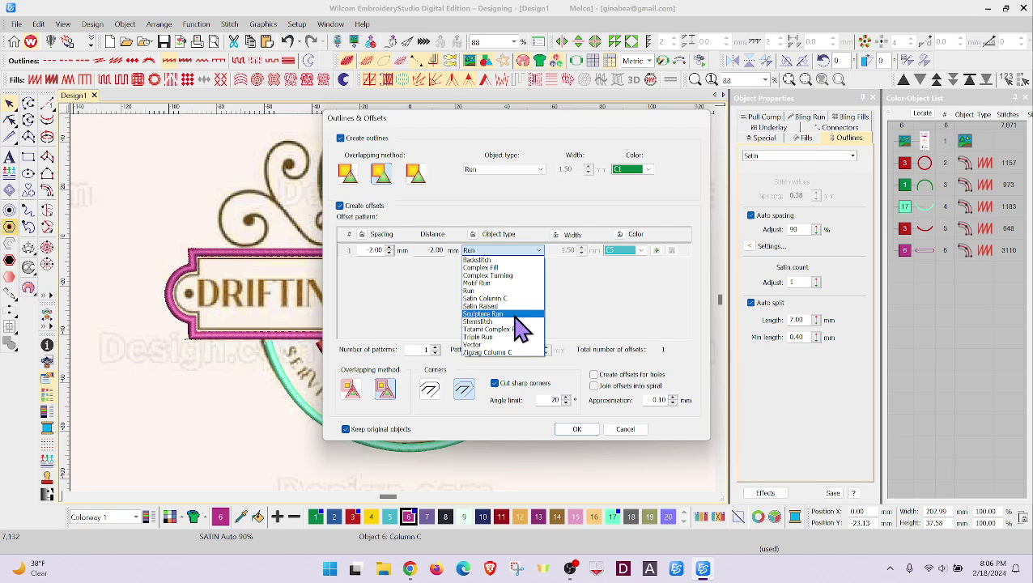
left_click(519, 328)
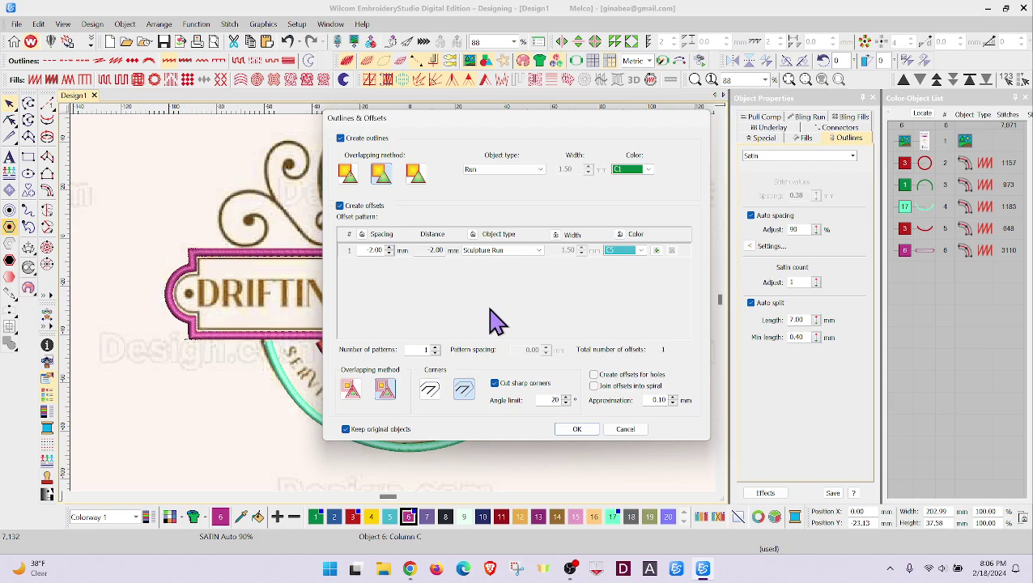
double_click(370, 249)
key("BackSpace")
left_click(577, 429)
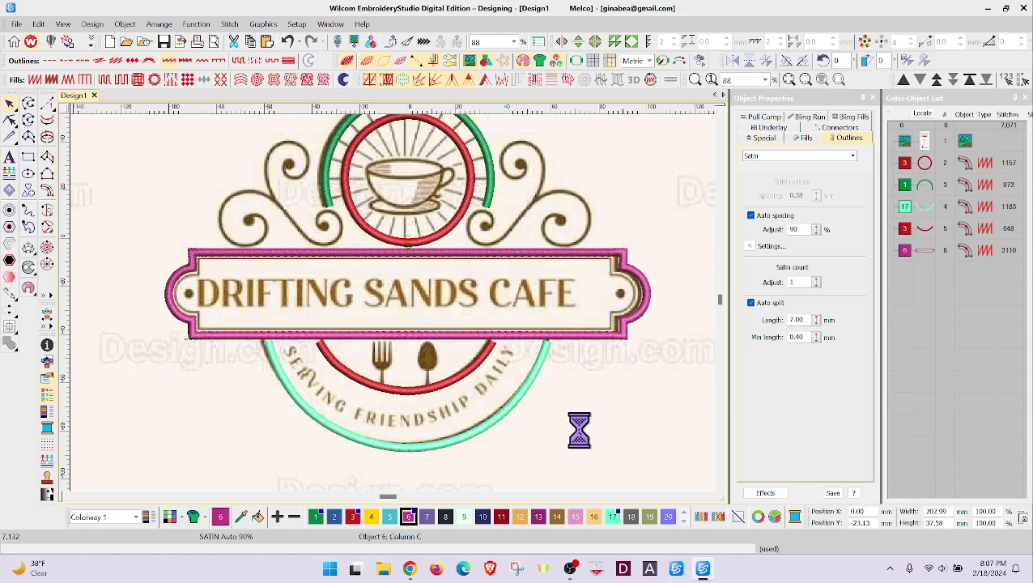
key("Escape")
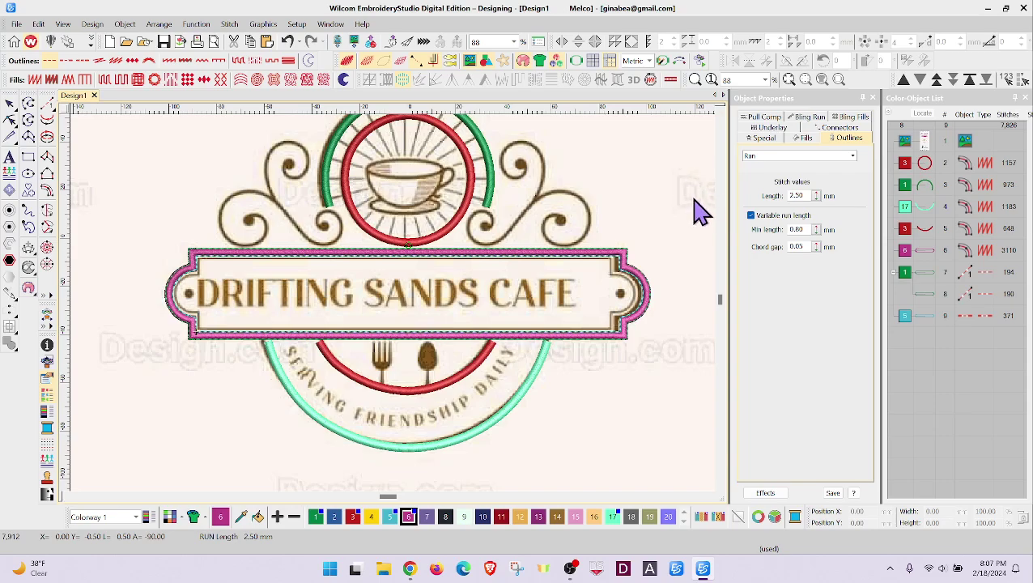
Undo the added lines and create a Triple Run simple offset at -4 mm inside the frame.
left_click(288, 41)
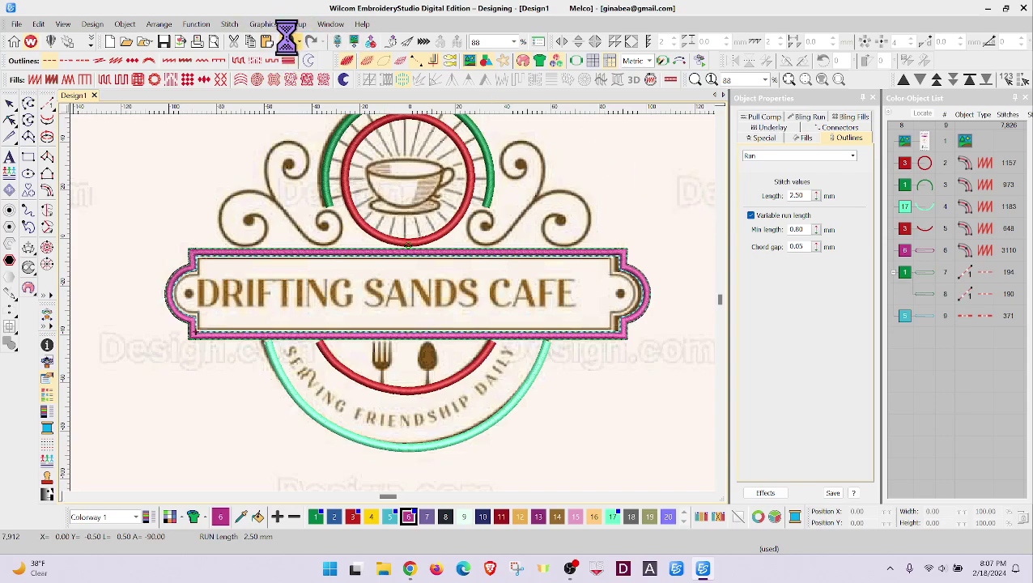
left_click(930, 257)
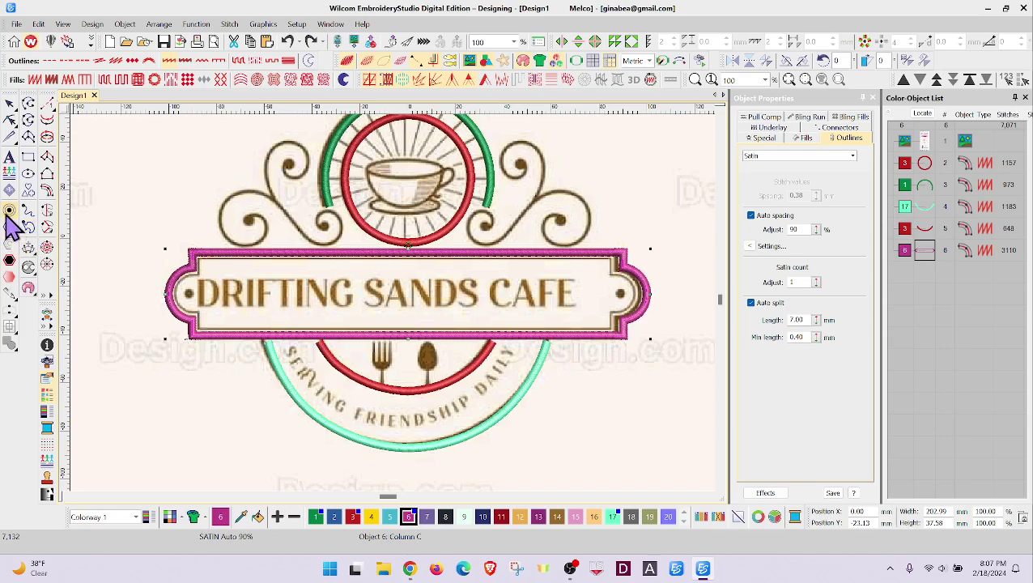
left_click(11, 213)
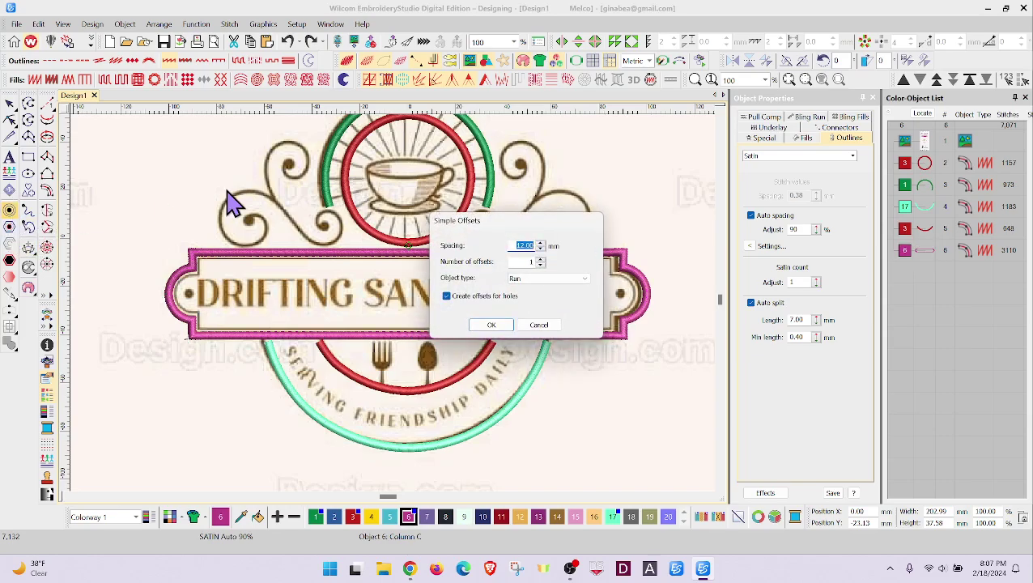
type("1")
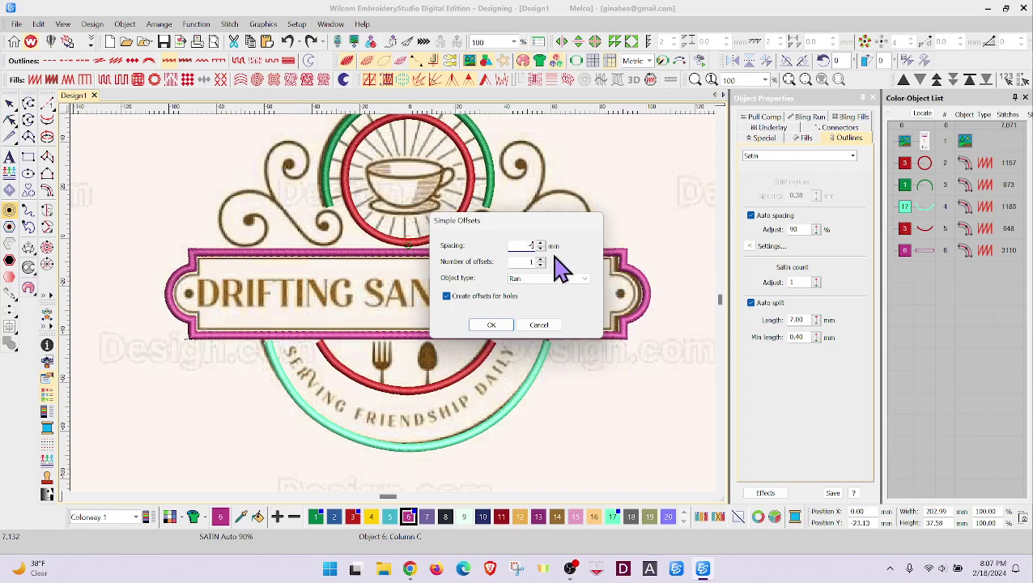
type("4")
left_click(586, 280)
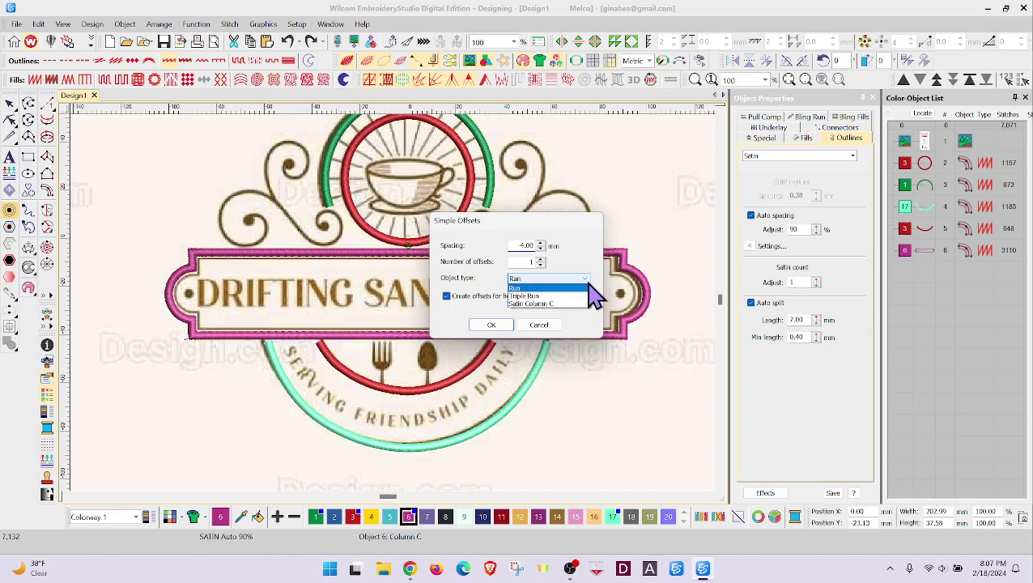
left_click(539, 296)
left_click(496, 325)
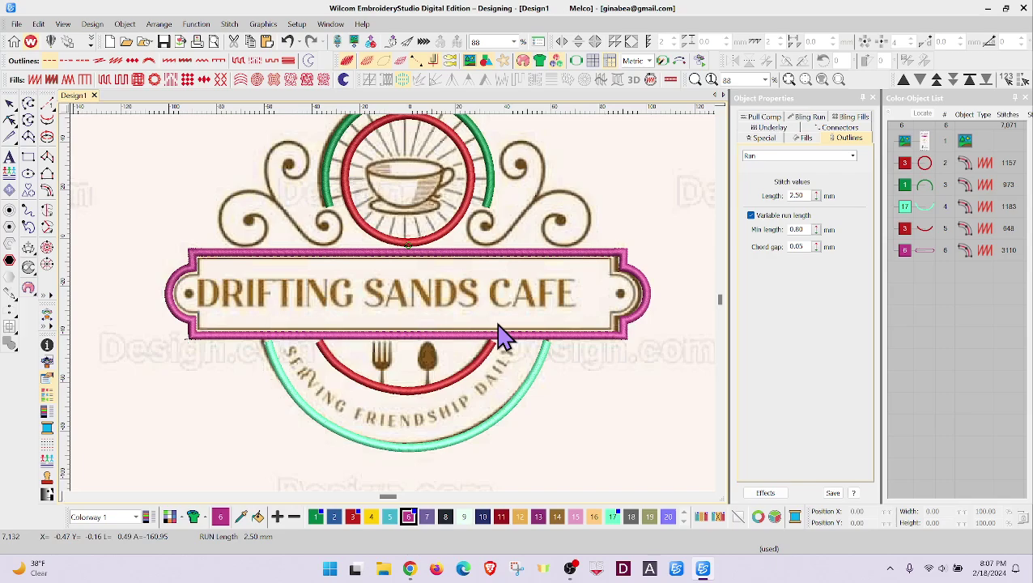
left_click(922, 252)
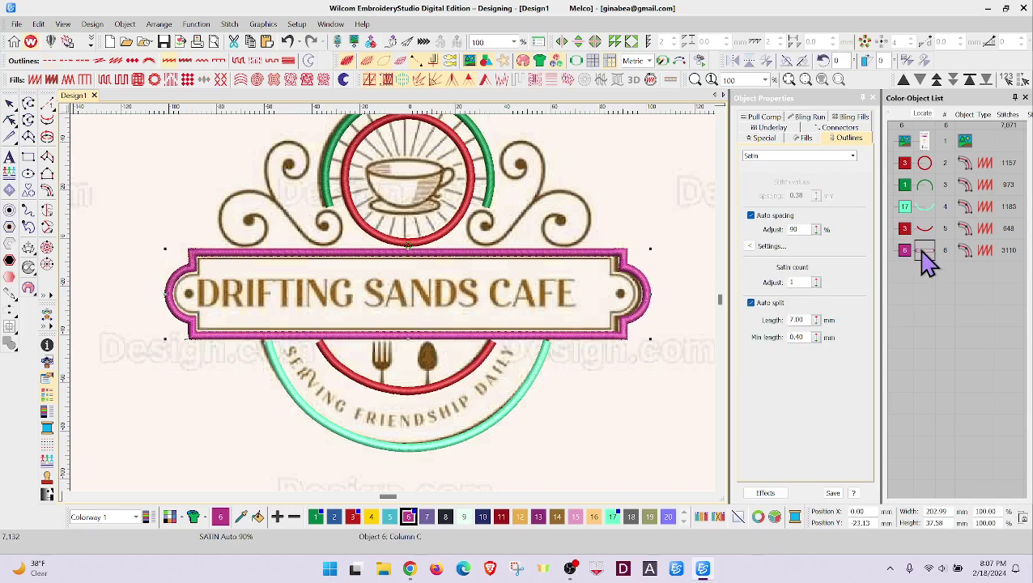
Add a Backstitch offset at -4 mm inside the frame with Create outlines turned off.
left_click(9, 229)
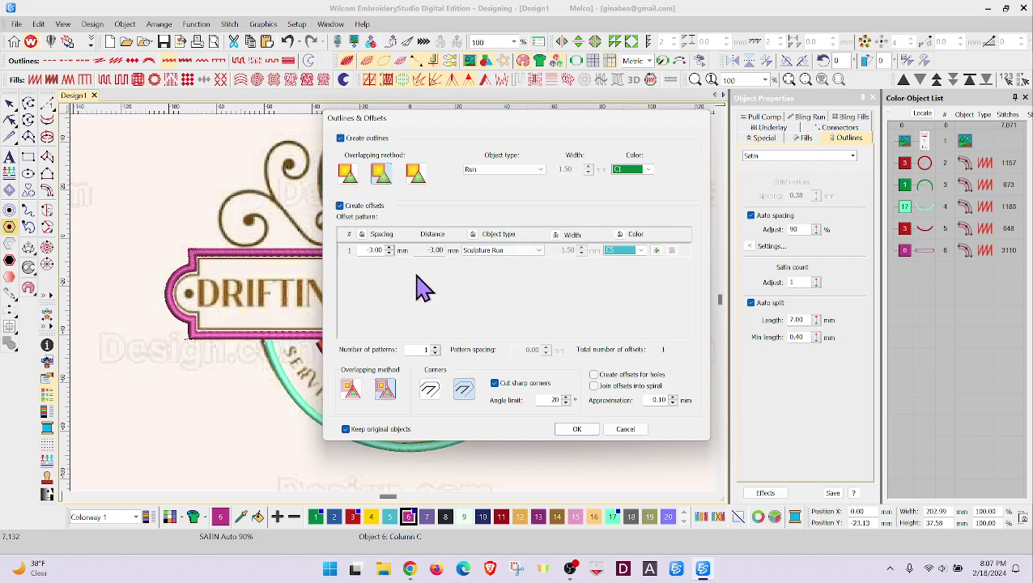
double_click(368, 249)
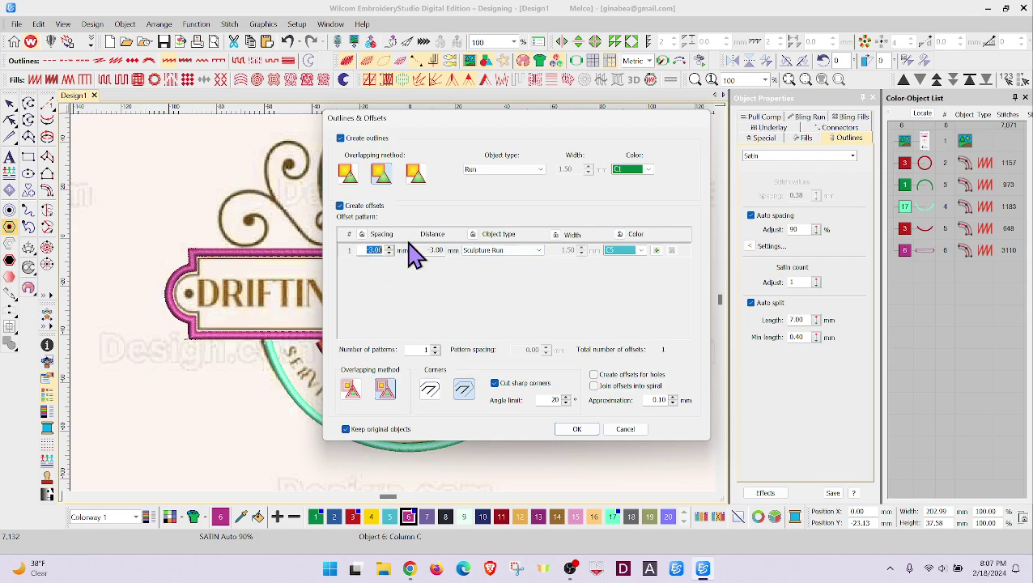
type("-4")
left_click(539, 251)
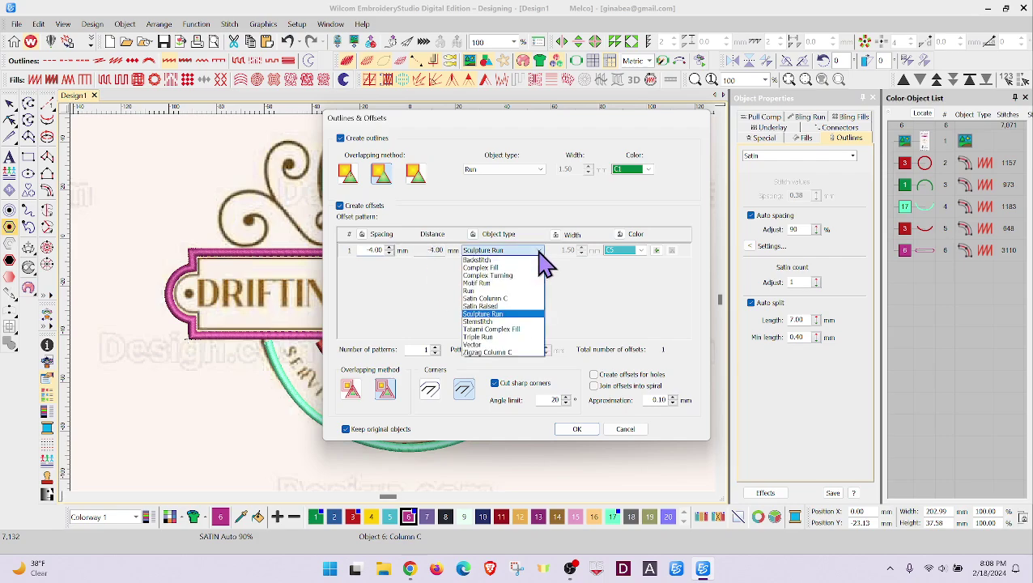
left_click(489, 260)
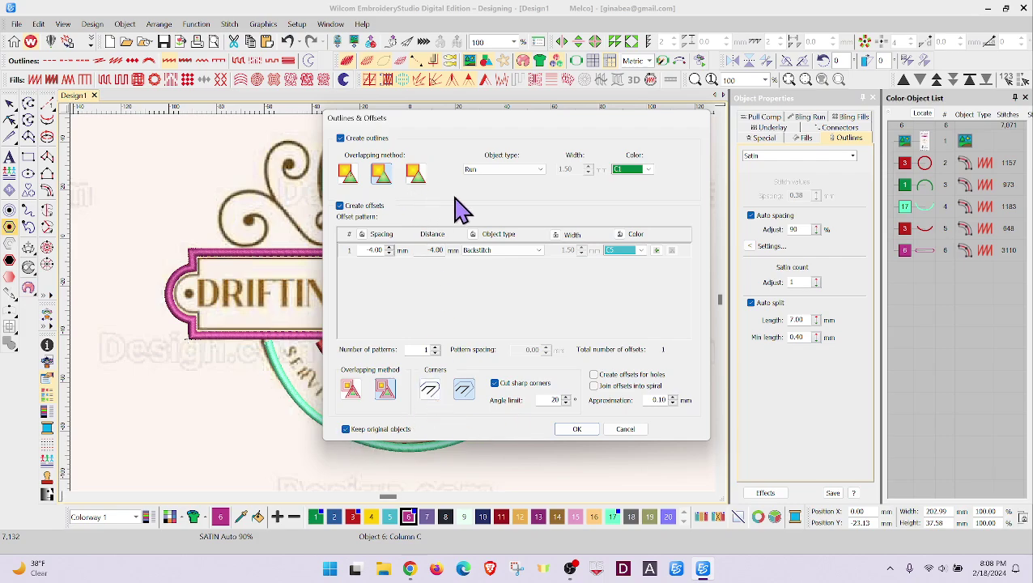
left_click(341, 138)
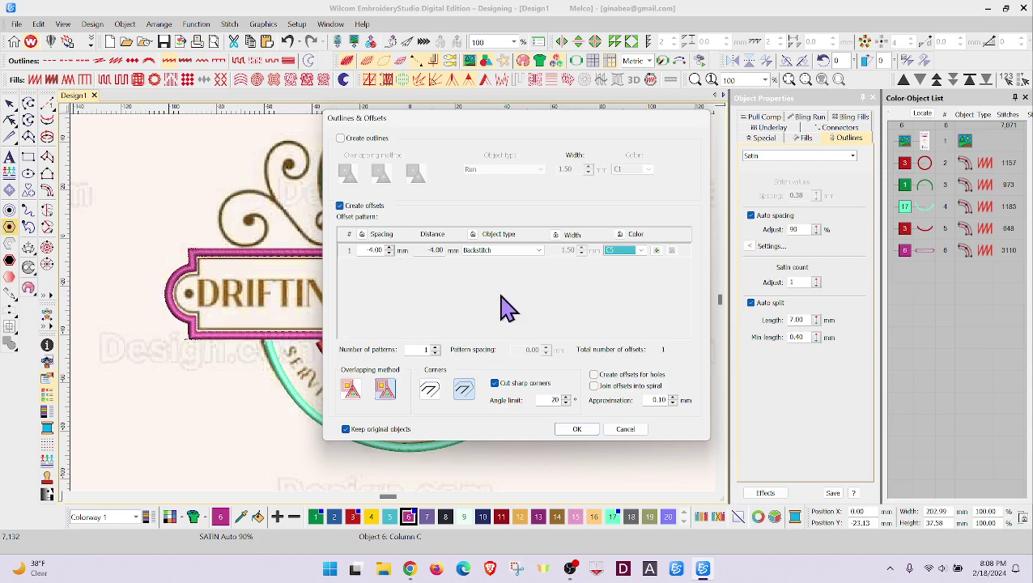
left_click(581, 431)
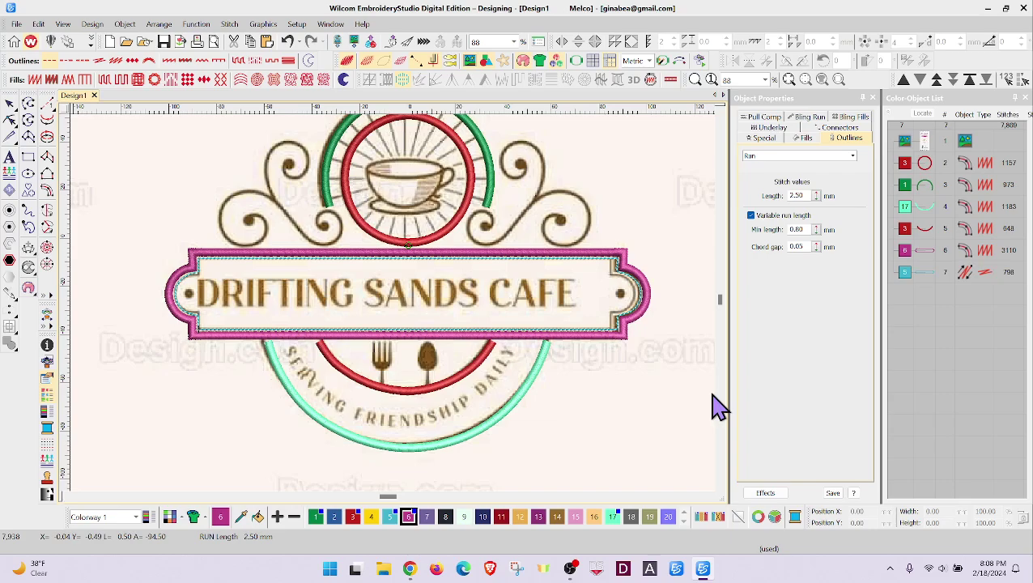
Change the run stitch length in Object Properties from 2.50 mm to 25.50 mm.
left_click(801, 195)
left_click_drag(807, 194, 767, 208)
type("300")
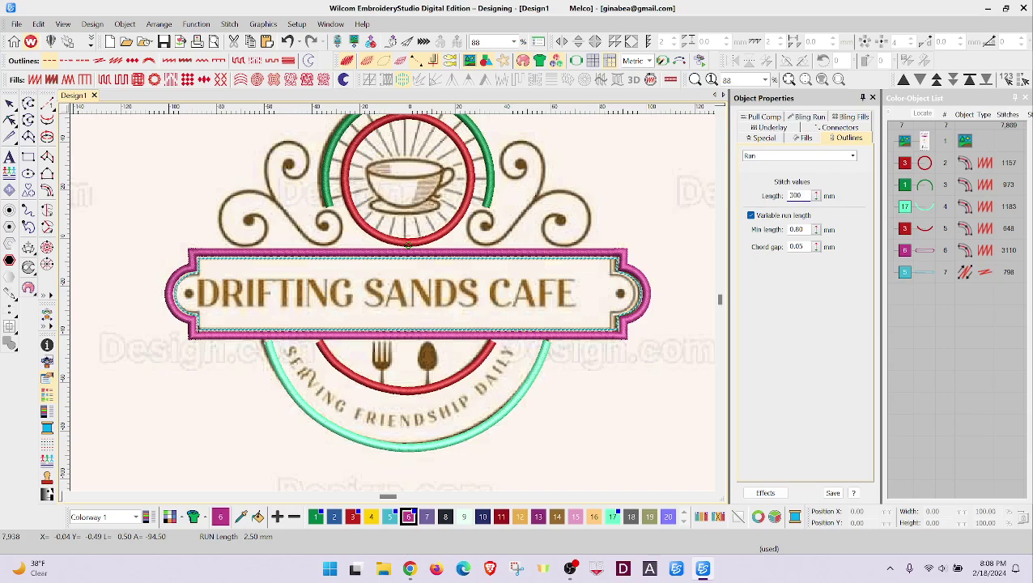
key("Return")
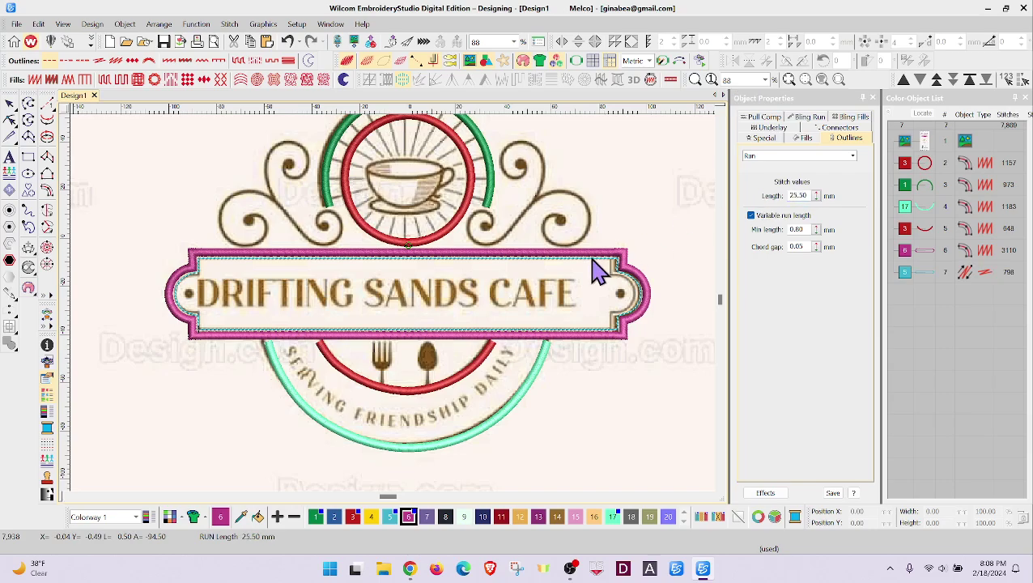